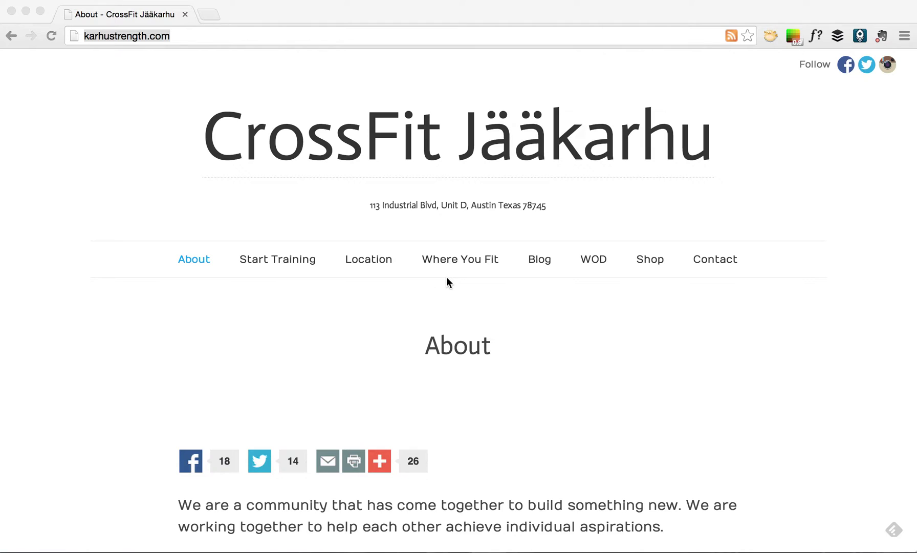
Open Login from the About menu on karhustrength.com to reach Wodify sign-in
{"action": "left_click", "coordinate": [146, 62]}
{"action": "mouse_move", "coordinate": [194, 260]}
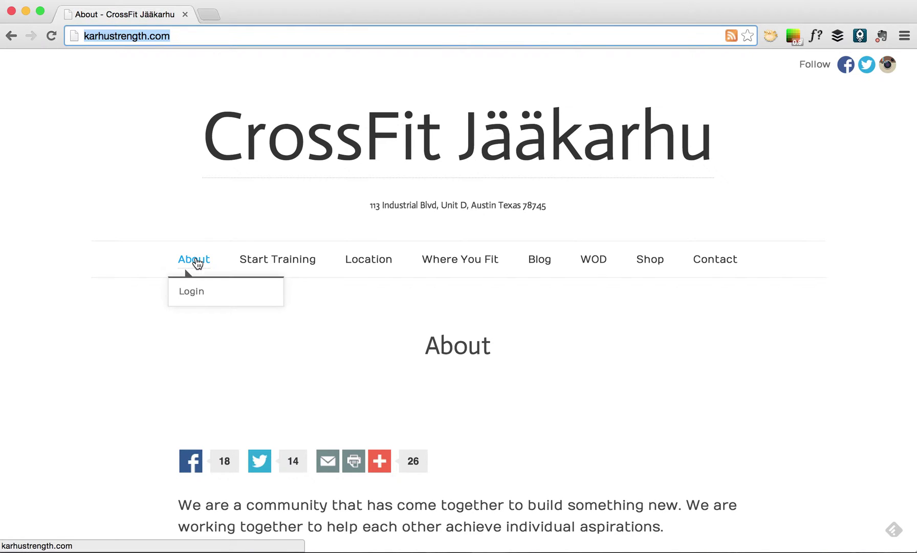
{"action": "left_click", "coordinate": [192, 290]}
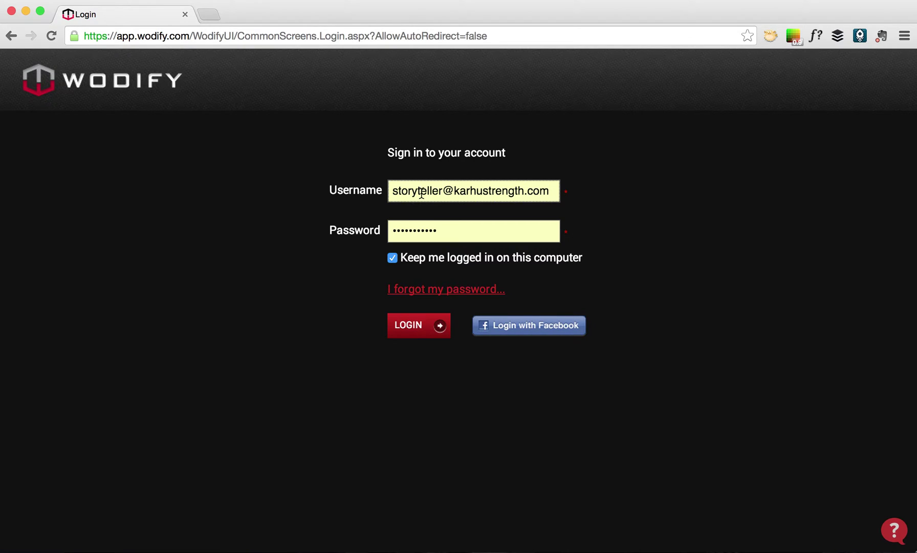
Log into the Wodify athlete account, then go to My Profile
{"action": "left_click", "coordinate": [419, 230]}
{"action": "left_click", "coordinate": [417, 327]}
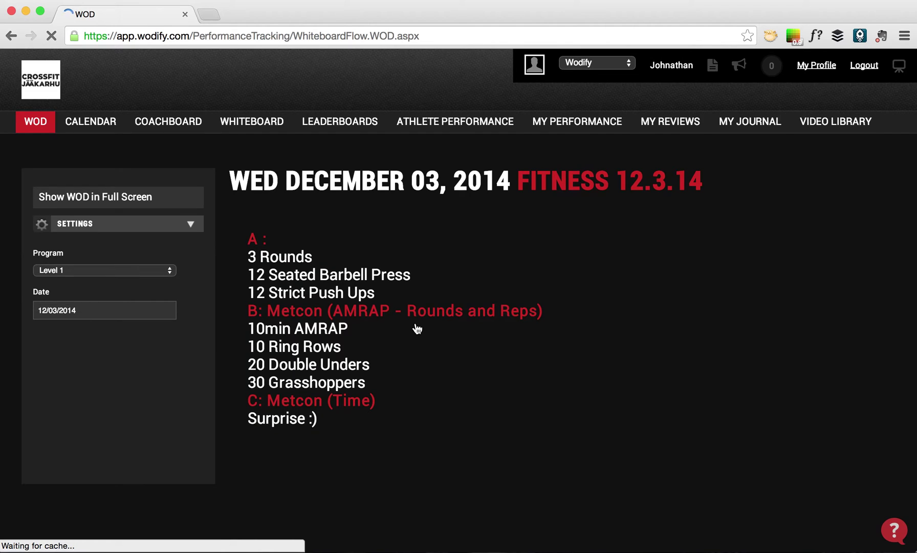
{"action": "left_click", "coordinate": [815, 65]}
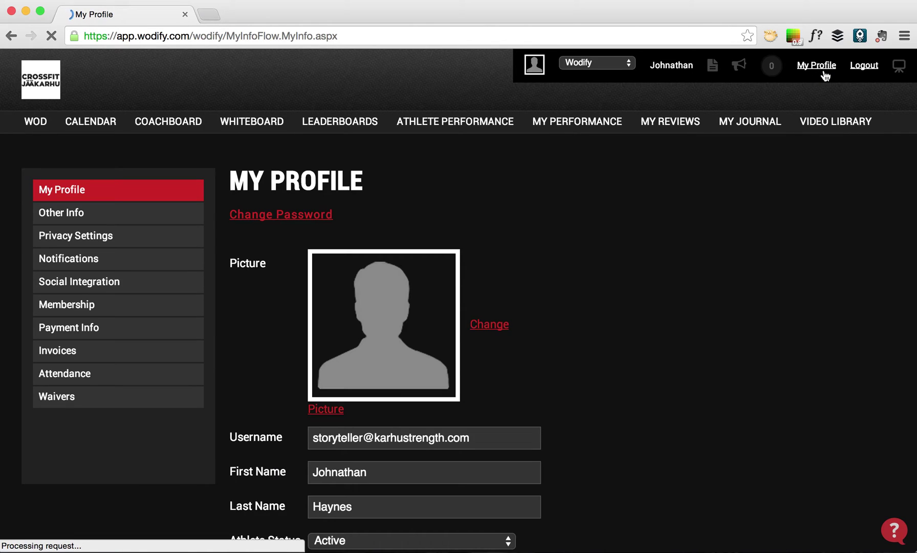
{"action": "scroll", "coordinate": [679, 401], "scroll_direction": "down", "scroll_amount": 2}
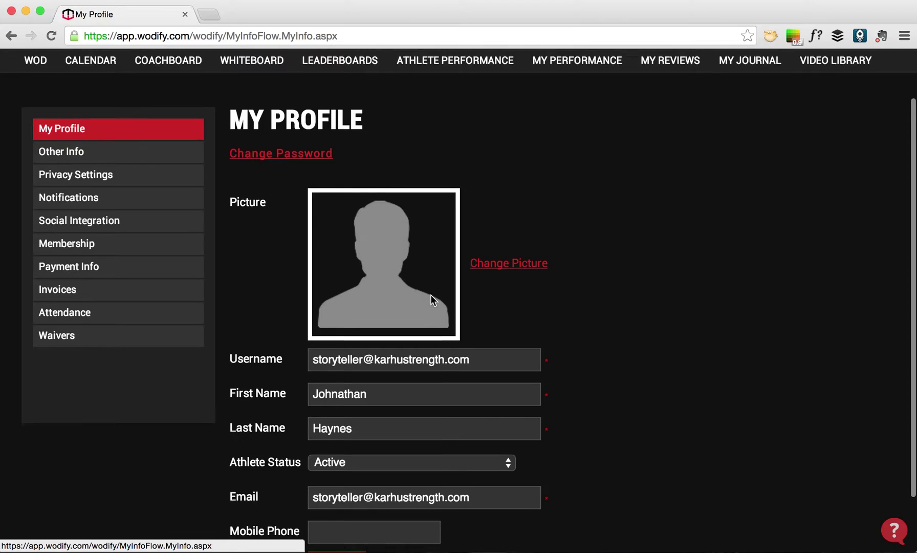
{"action": "scroll", "coordinate": [431, 295], "scroll_direction": "down", "scroll_amount": 2}
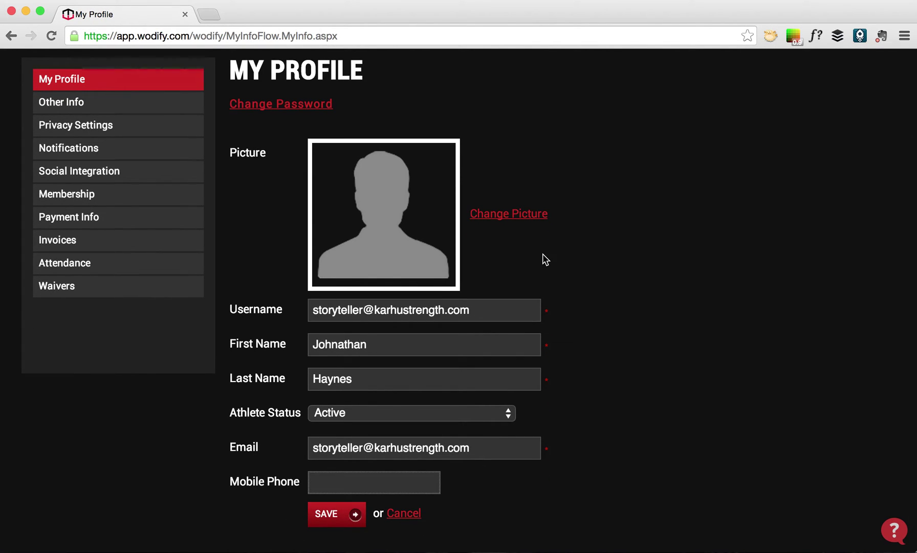
{"action": "scroll", "coordinate": [489, 222], "scroll_direction": "up", "scroll_amount": 2}
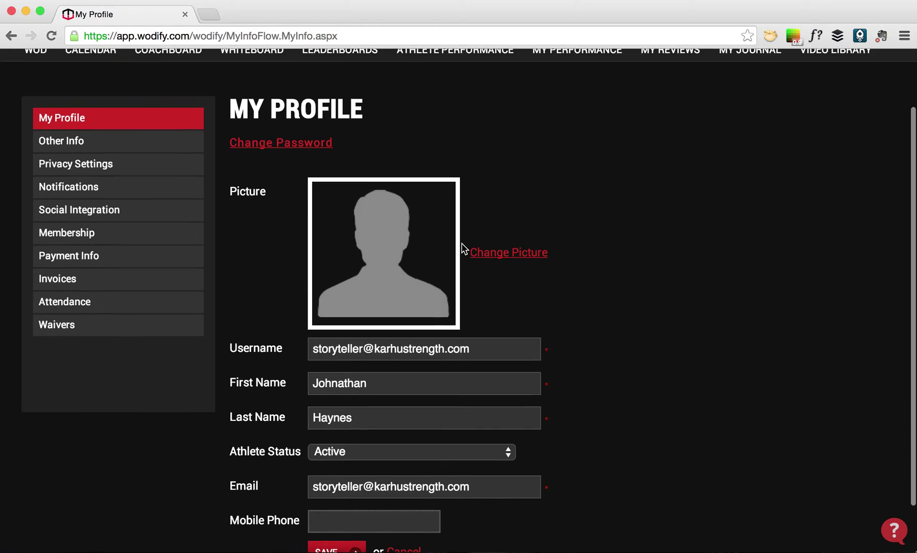
Move from the profile's basic details to the Other Info section
{"action": "left_click", "coordinate": [86, 152]}
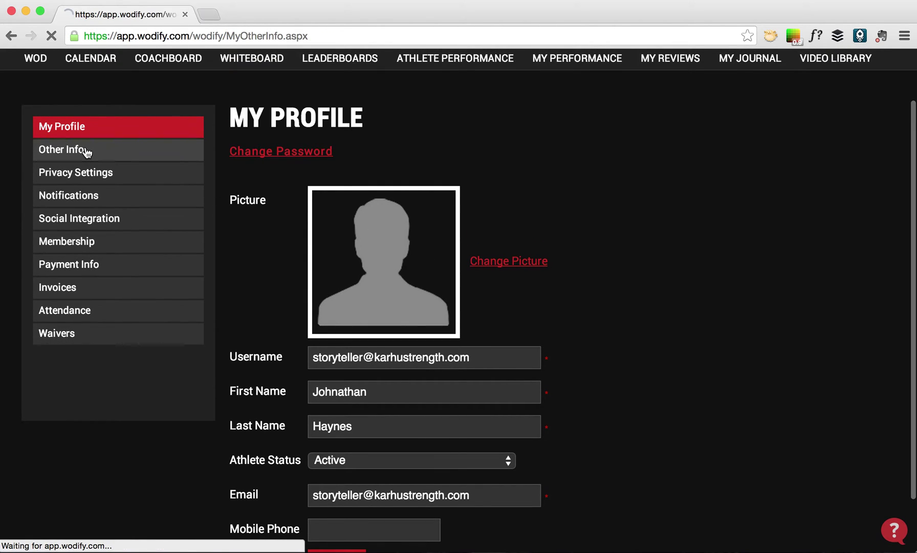
{"action": "scroll", "coordinate": [514, 327], "scroll_direction": "down", "scroll_amount": 2}
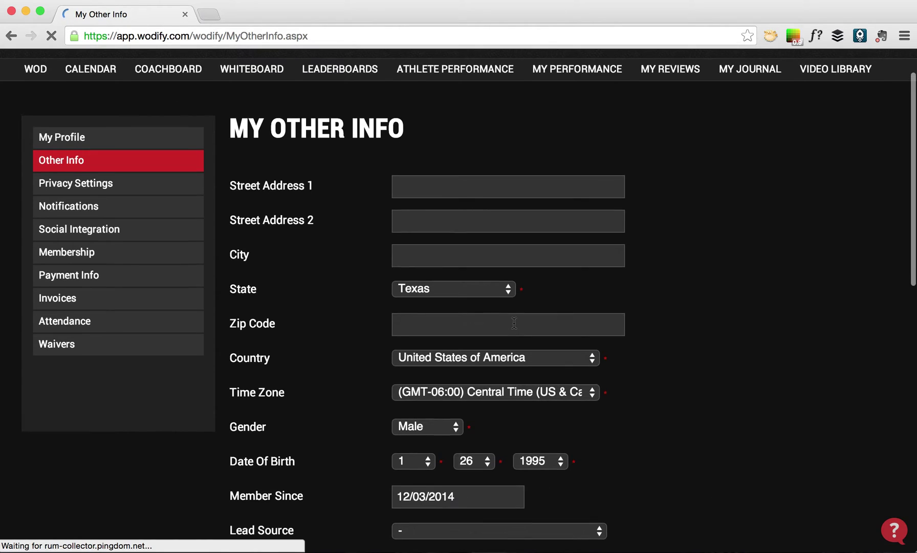
{"action": "scroll", "coordinate": [117, 196], "scroll_direction": "up", "scroll_amount": 1}
{"action": "scroll", "coordinate": [471, 310], "scroll_direction": "down", "scroll_amount": 3}
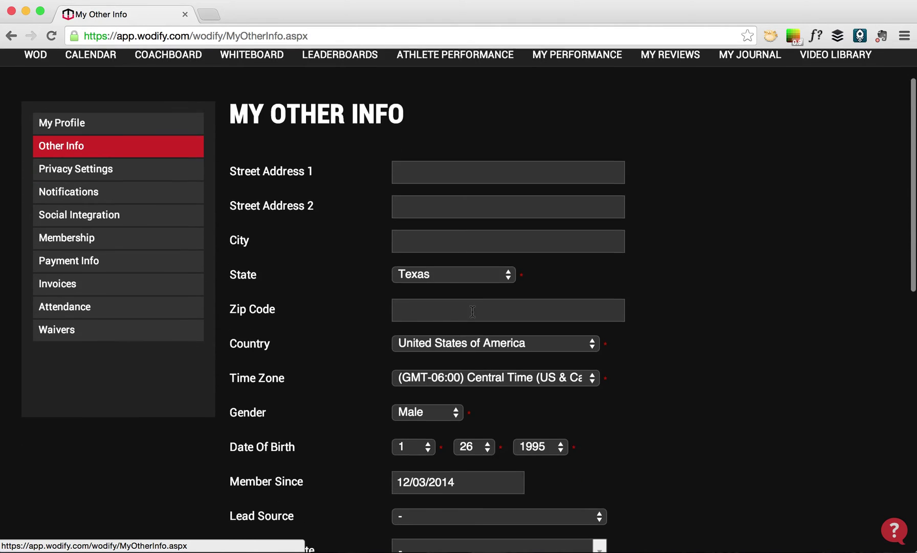
{"action": "scroll", "coordinate": [450, 383], "scroll_direction": "down", "scroll_amount": 2}
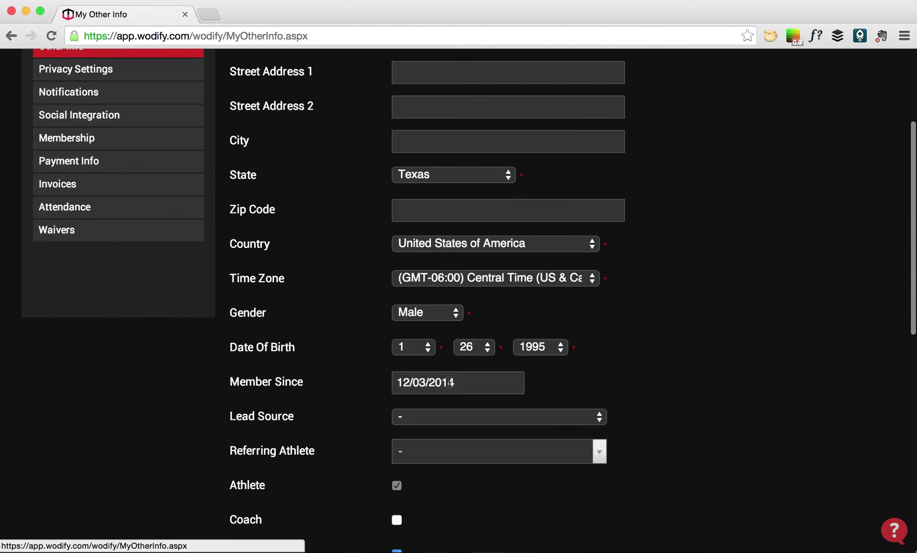
{"action": "scroll", "coordinate": [450, 382], "scroll_direction": "down", "scroll_amount": 5}
{"action": "scroll", "coordinate": [450, 383], "scroll_direction": "down", "scroll_amount": 2}
{"action": "scroll", "coordinate": [450, 384], "scroll_direction": "down", "scroll_amount": 8}
{"action": "scroll", "coordinate": [450, 384], "scroll_direction": "down", "scroll_amount": 2}
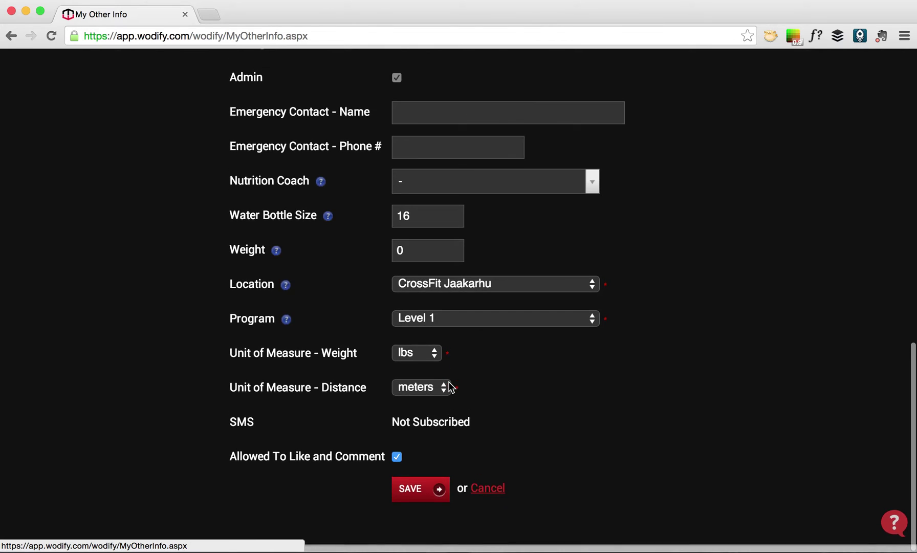
{"action": "scroll", "coordinate": [434, 470], "scroll_direction": "up", "scroll_amount": 5}
{"action": "scroll", "coordinate": [434, 470], "scroll_direction": "up", "scroll_amount": 8}
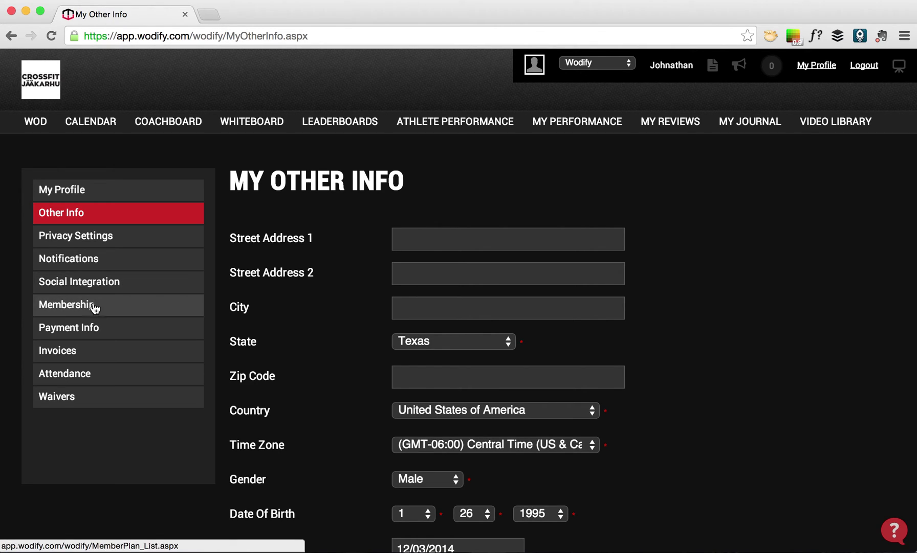
Move from Other Info's address and birth date to Payment Info
{"action": "left_click", "coordinate": [84, 329]}
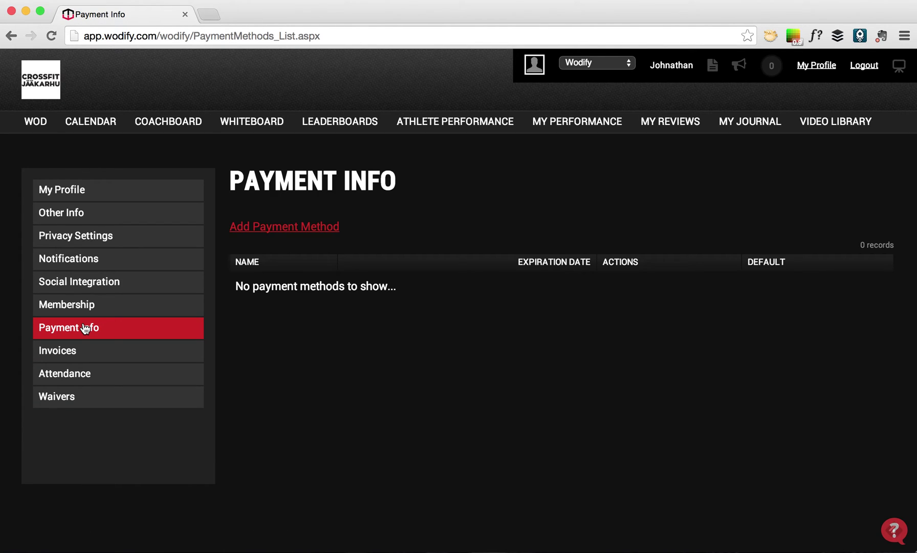
Start a new payment method, then move to the Invoices page
{"action": "left_click", "coordinate": [283, 232]}
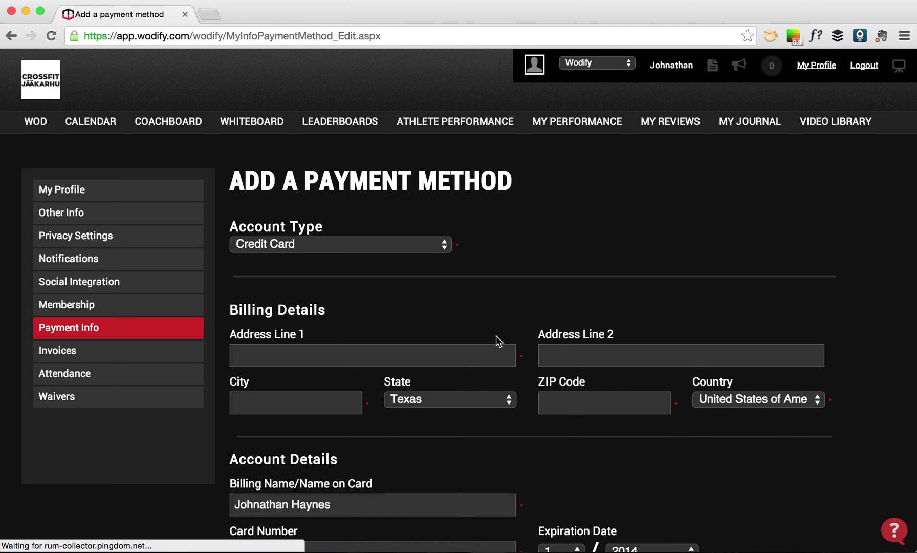
{"action": "scroll", "coordinate": [496, 335], "scroll_direction": "down", "scroll_amount": 5}
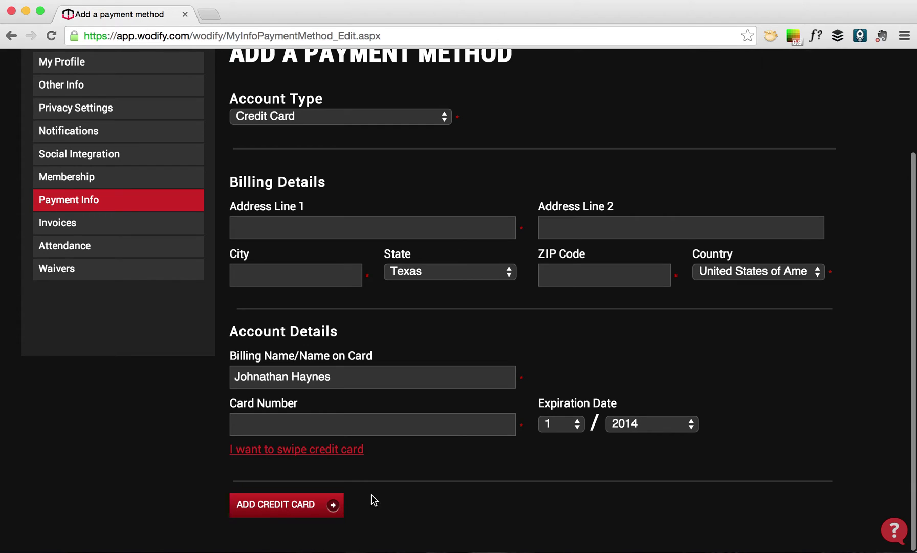
{"action": "scroll", "coordinate": [380, 487], "scroll_direction": "up", "scroll_amount": 2}
{"action": "scroll", "coordinate": [380, 492], "scroll_direction": "up", "scroll_amount": 2}
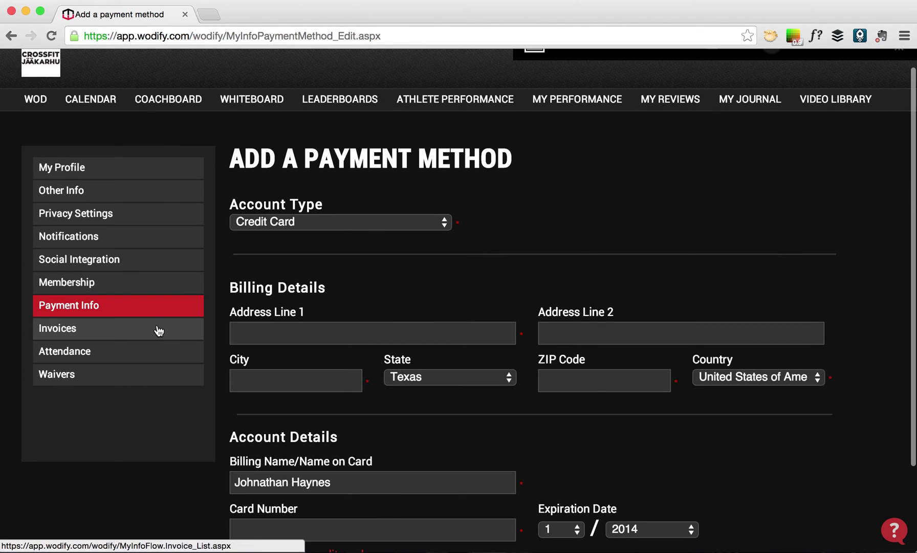
{"action": "left_click", "coordinate": [86, 330]}
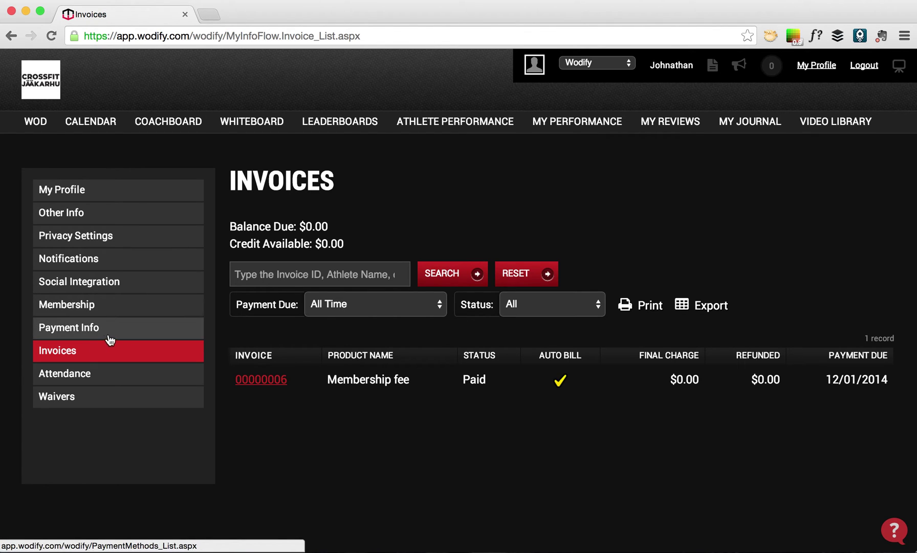
View two attended Level 3 classes, then the outstanding Waiver of Liability
{"action": "left_click", "coordinate": [92, 374]}
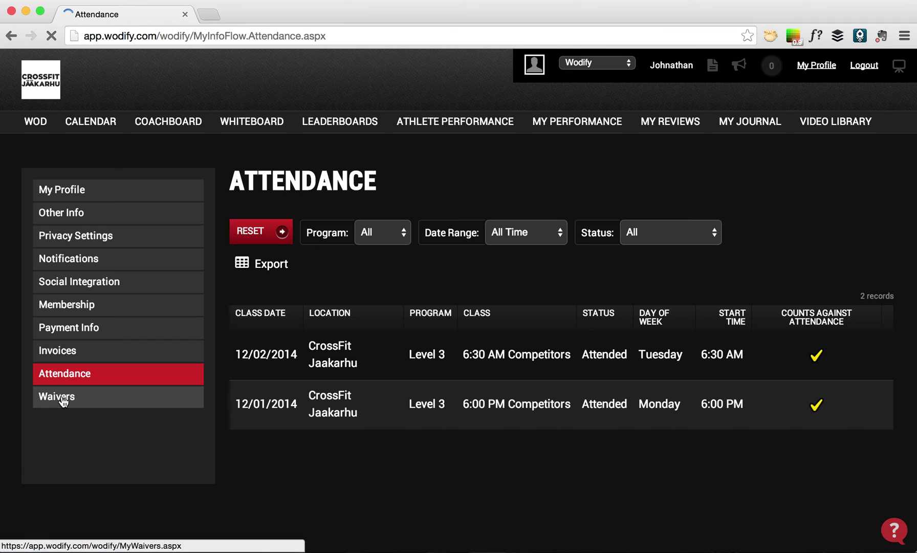
{"action": "left_click", "coordinate": [63, 400]}
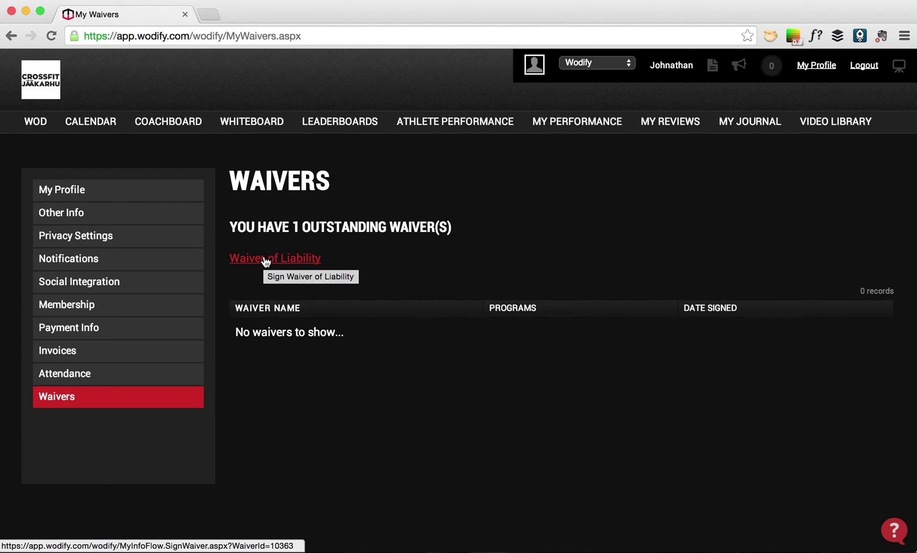
Open the Waiver of Liability at Personal Info, then the Feedback for Box form
{"action": "left_click", "coordinate": [265, 259]}
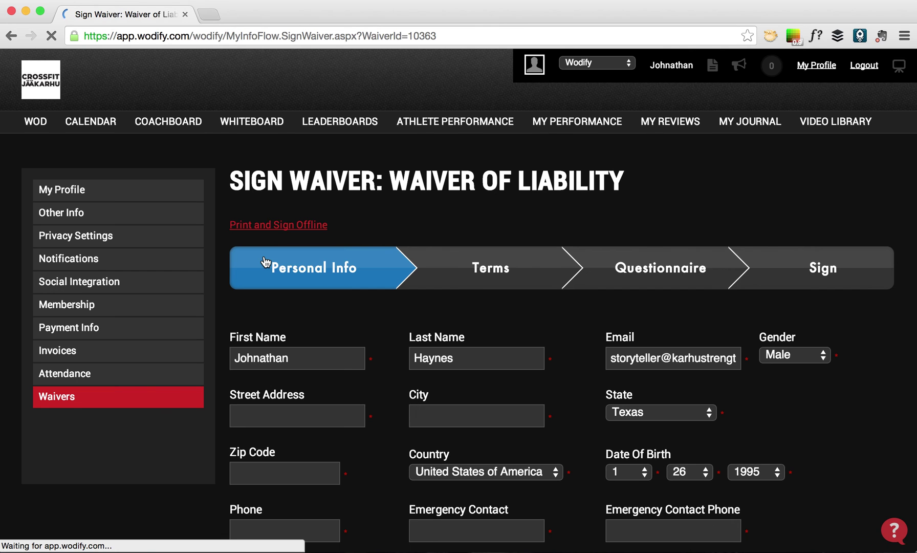
{"action": "scroll", "coordinate": [432, 330], "scroll_direction": "down", "scroll_amount": 4}
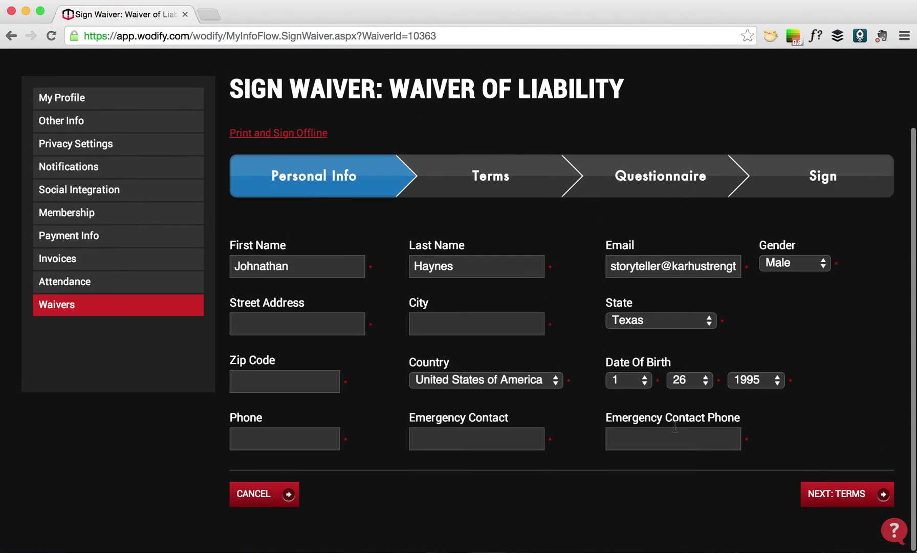
{"action": "scroll", "coordinate": [723, 297], "scroll_direction": "up", "scroll_amount": 4}
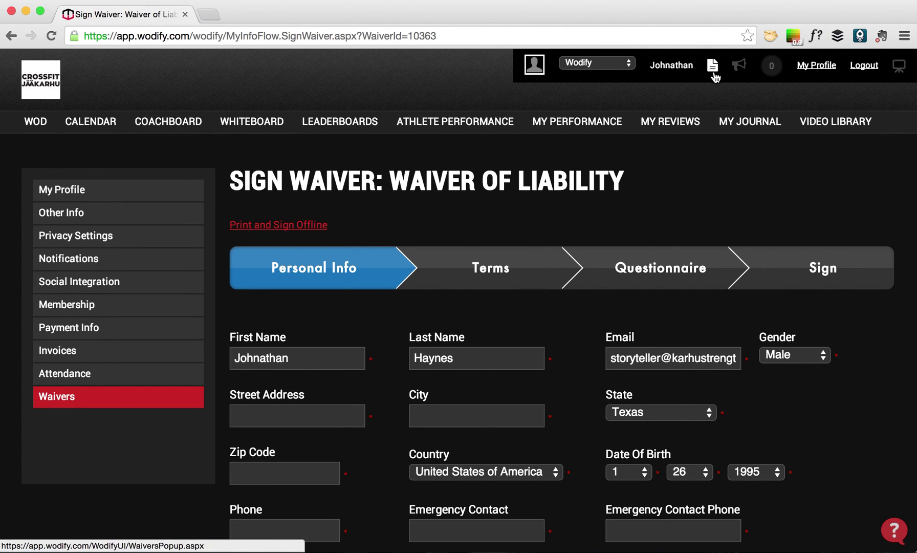
{"action": "left_click", "coordinate": [739, 67]}
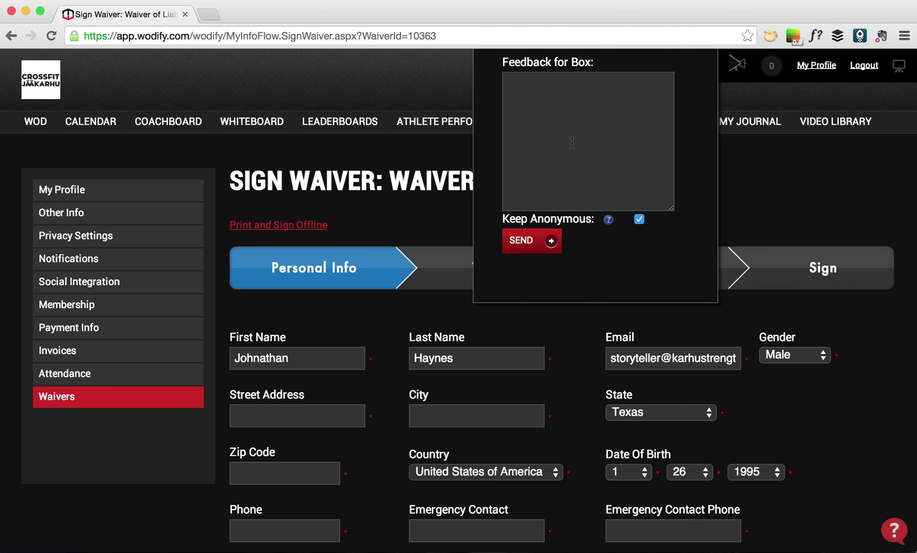
{"action": "left_click", "coordinate": [781, 197]}
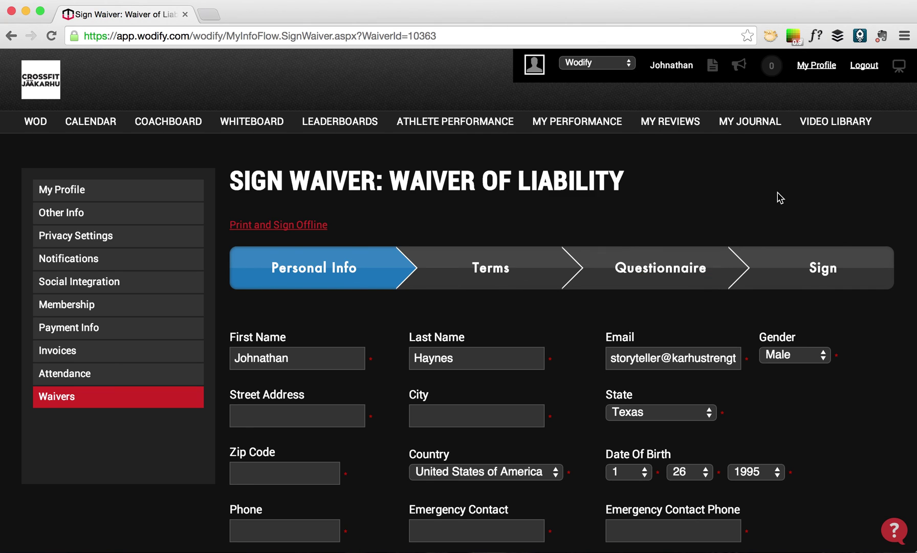